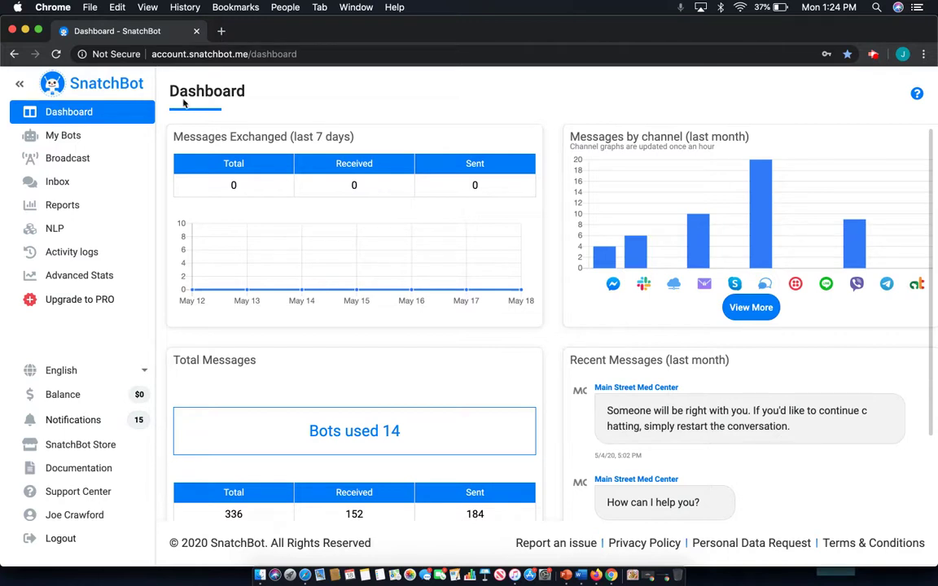
Open Health Bud from My Bots and go to its Configure page with the Bot Profile.
left_click(92, 138)
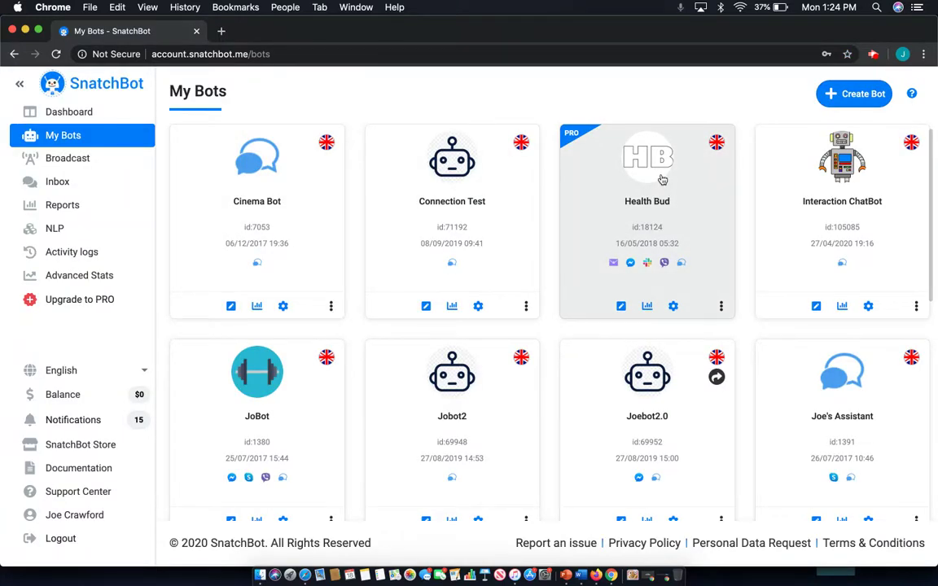
left_click(663, 179)
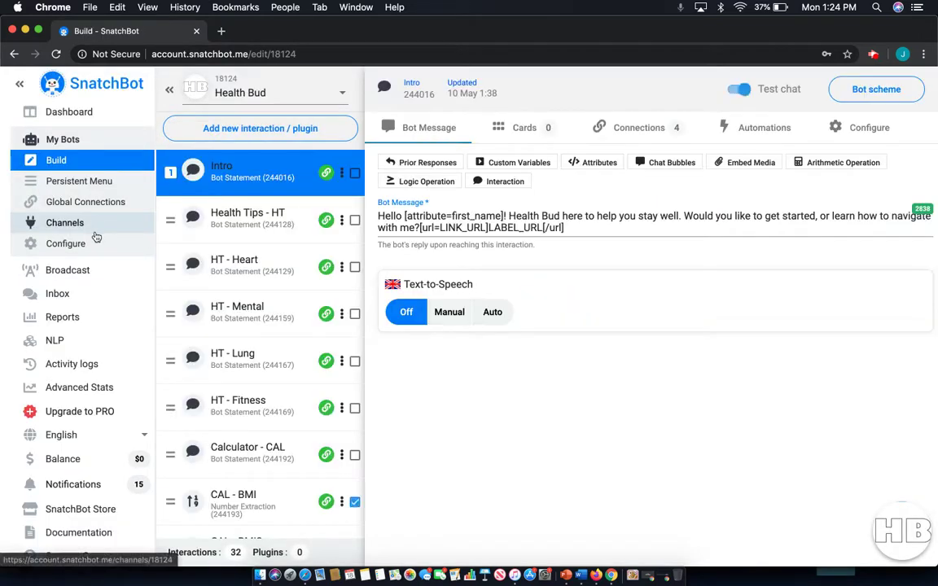
left_click(92, 245)
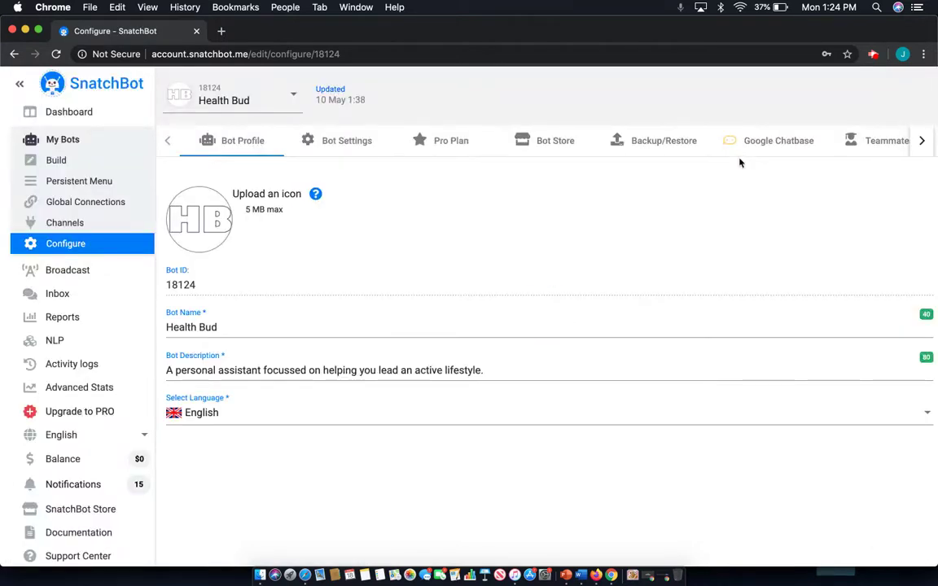
Show Health Bud's Teammates tab, listing the account owner as the only admin.
left_click(877, 138)
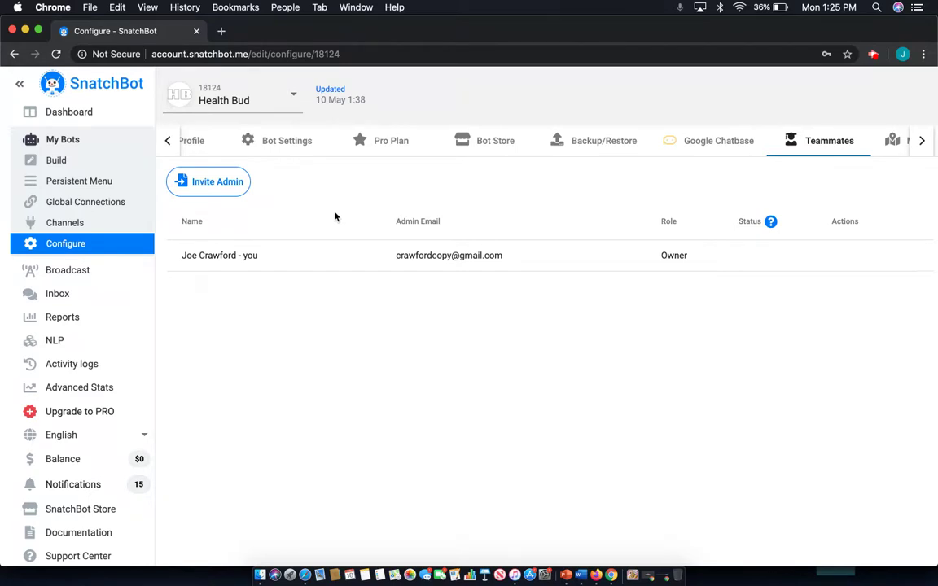
Invite a second admin to Health Bud by entering their e-mail, sharing the bot, and confirming.
left_click(214, 185)
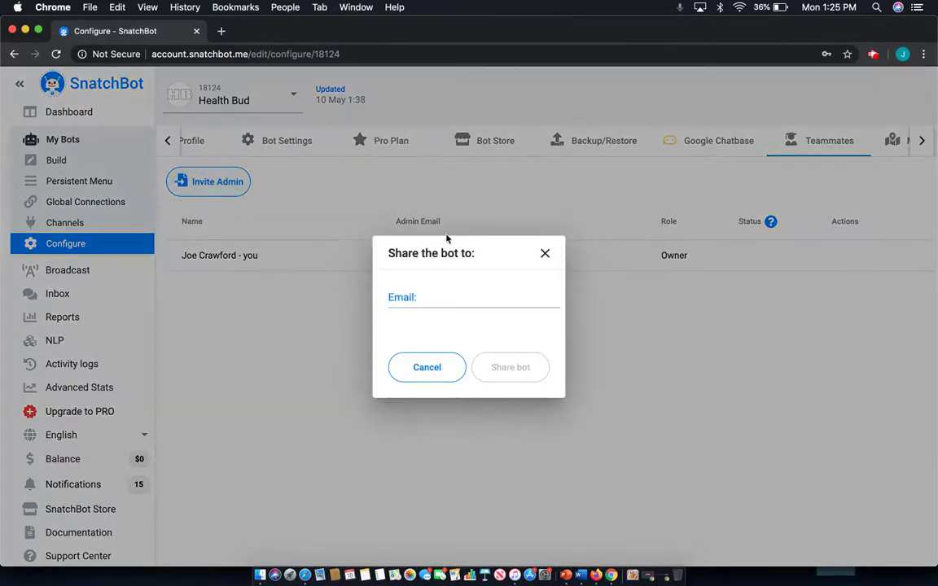
left_click(448, 296)
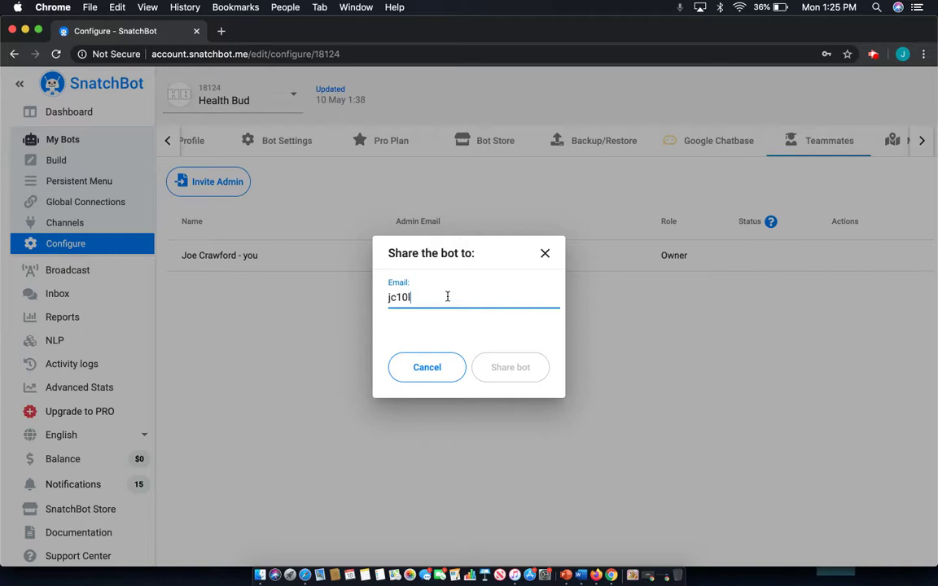
left_click(508, 368)
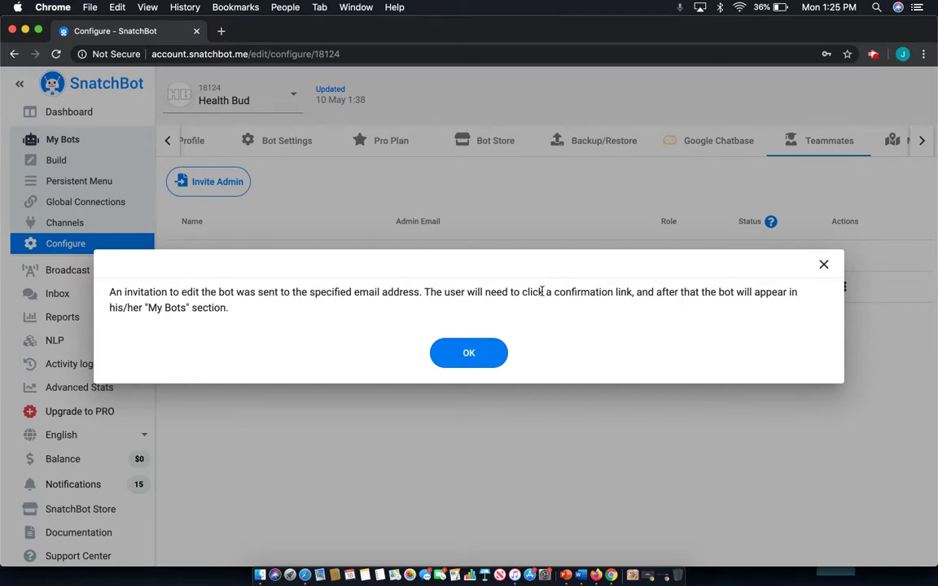
left_click(483, 360)
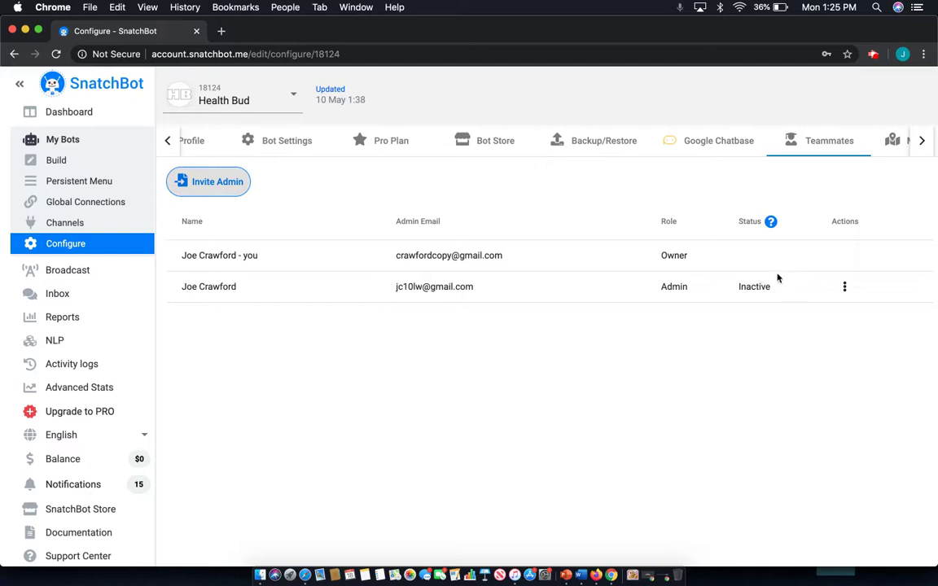
left_click(845, 290)
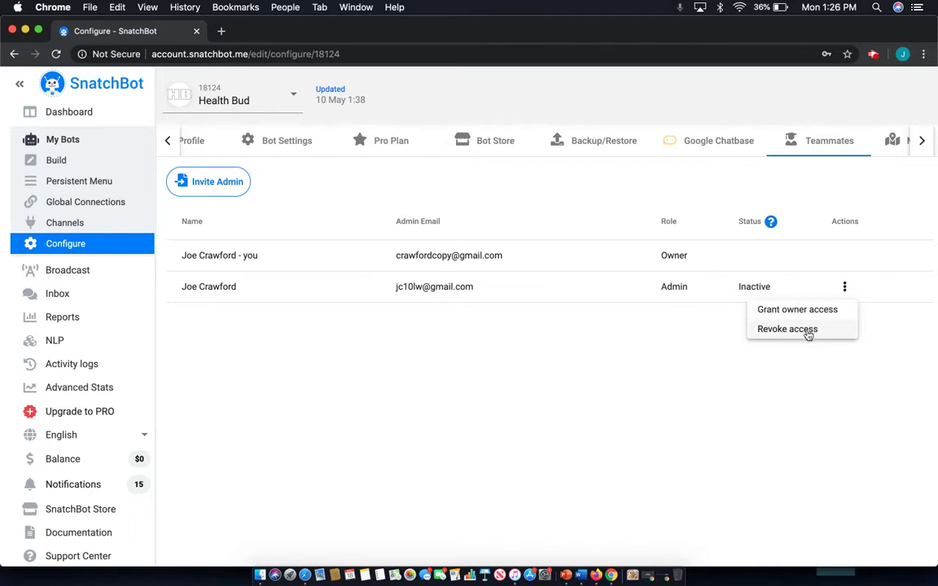
left_click(582, 381)
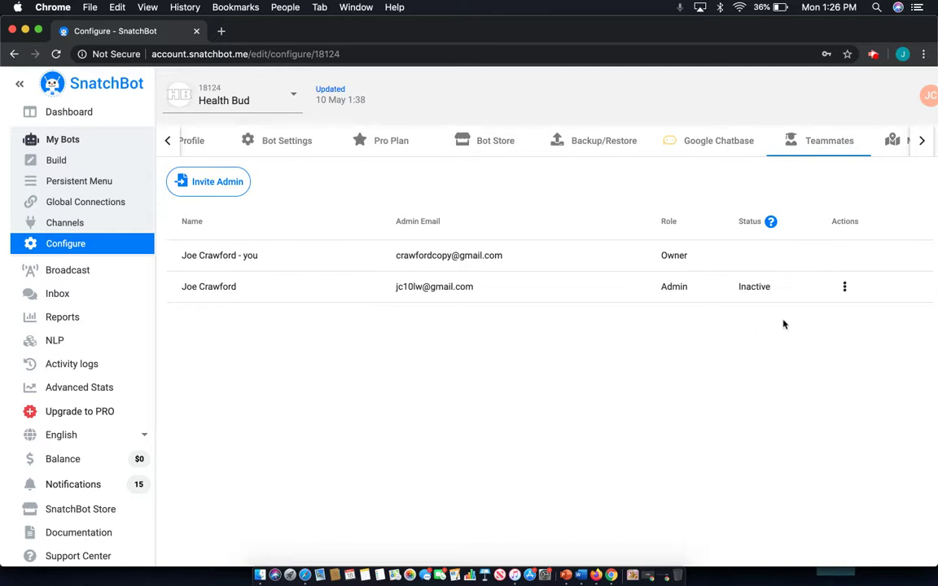
Reload to confirm the invited admin shows as Active, then return to My Bots.
key("super+r")
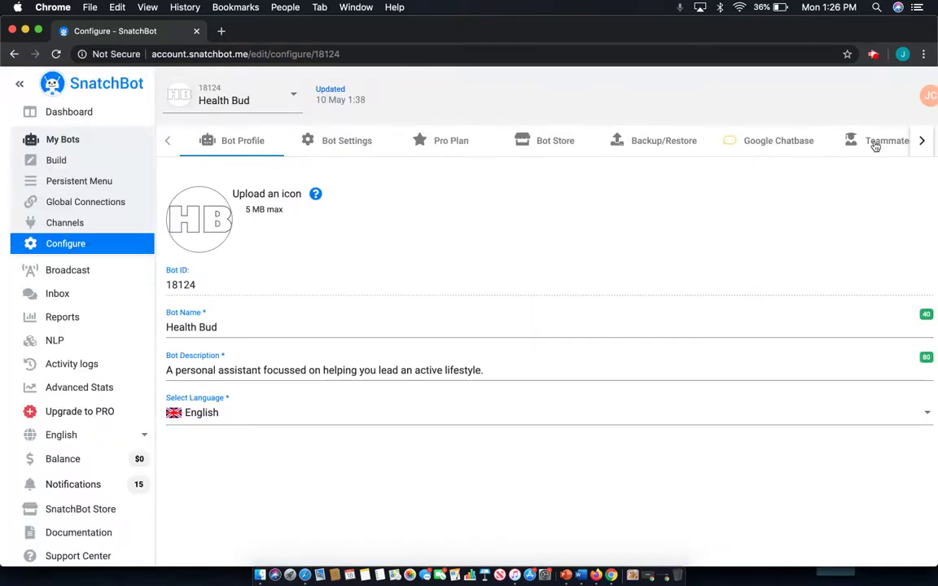
left_click(878, 144)
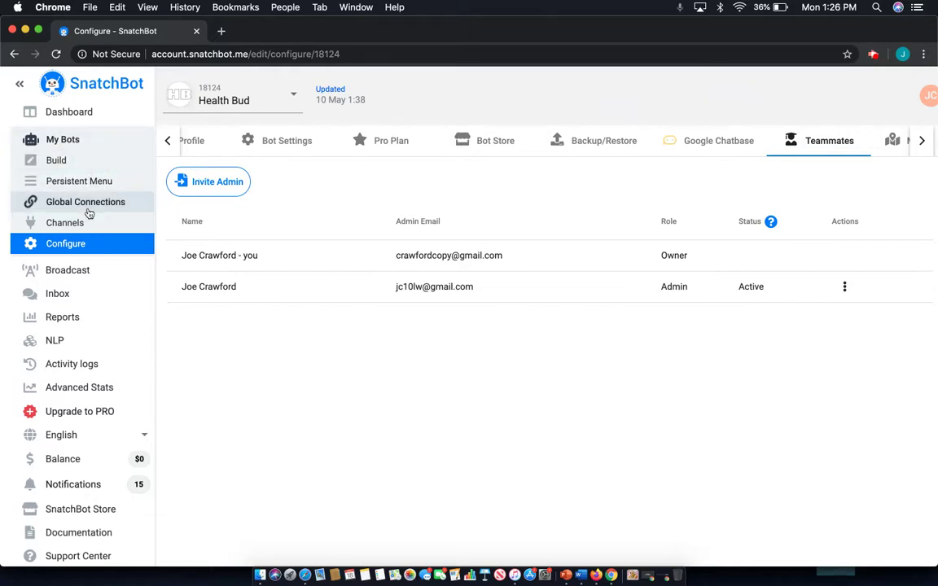
left_click(61, 160)
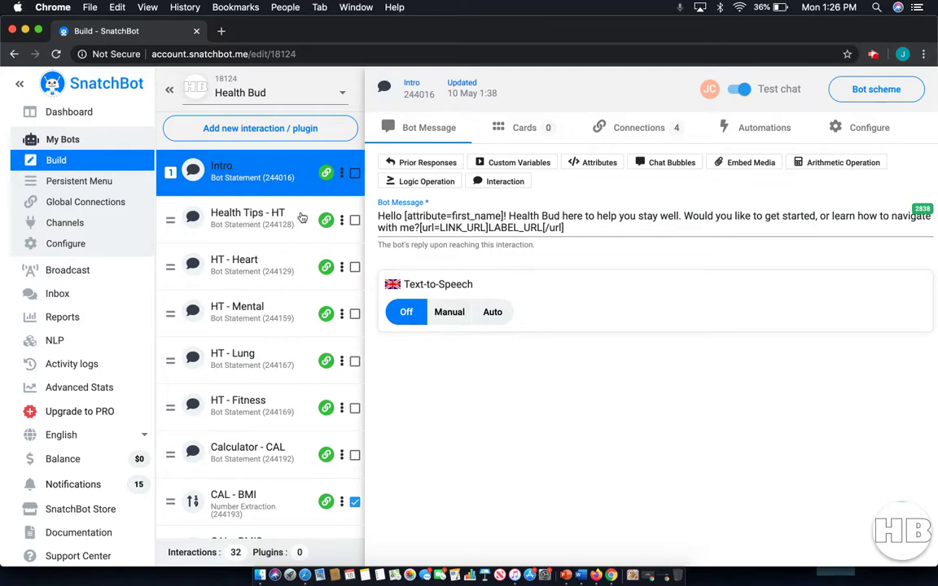
left_click(71, 142)
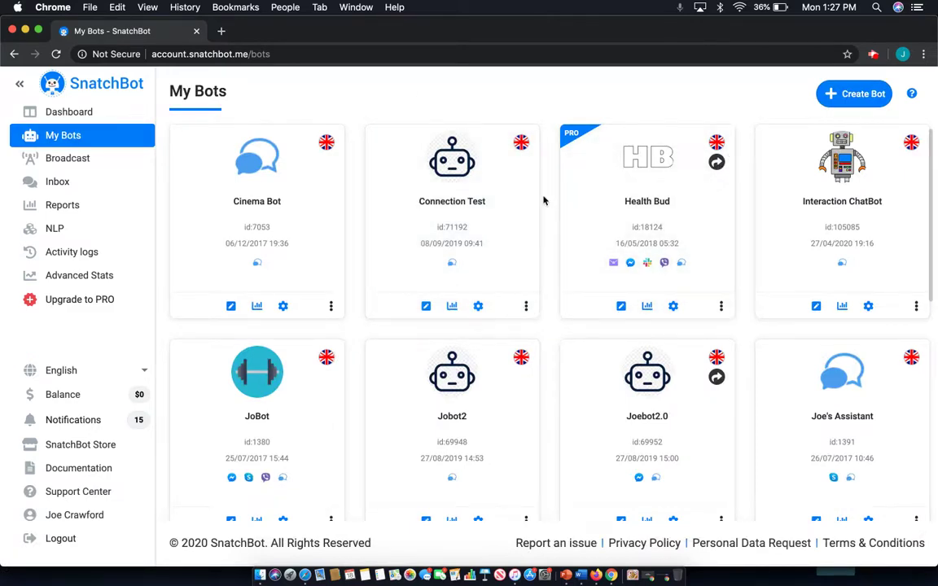
key("ctrl+Up")
In Safari, reload the bot list and open the shared Health Bud's Intro greeting message.
left_click(310, 176)
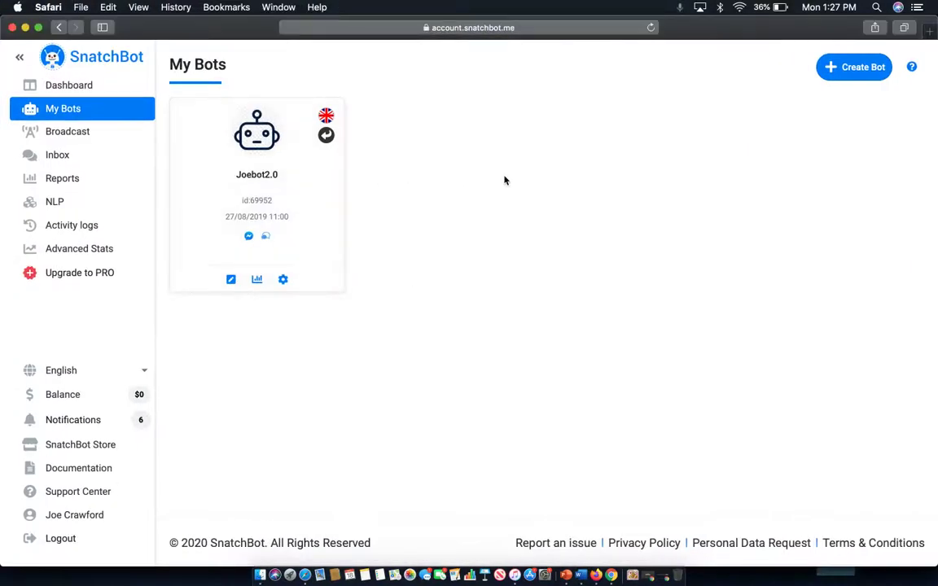
key("super+r")
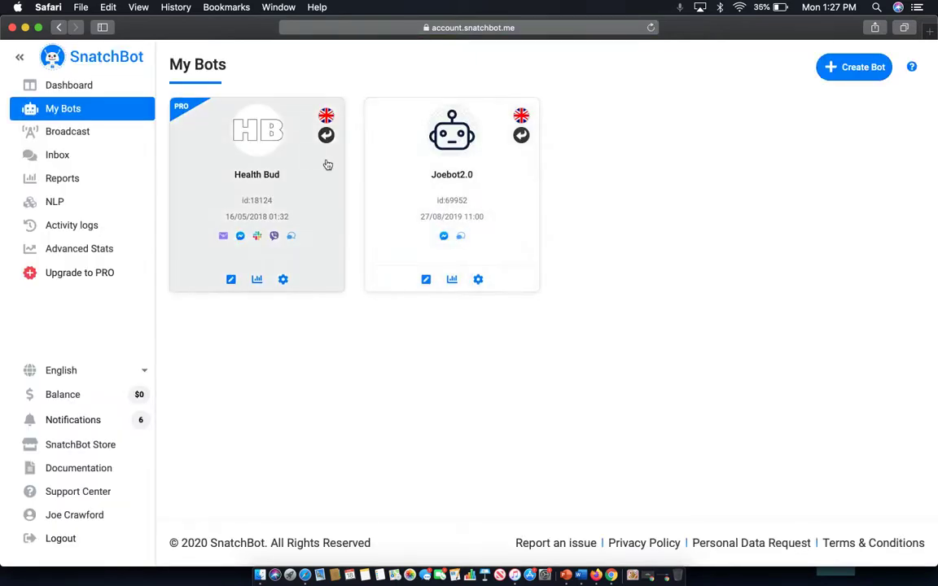
left_click(203, 171)
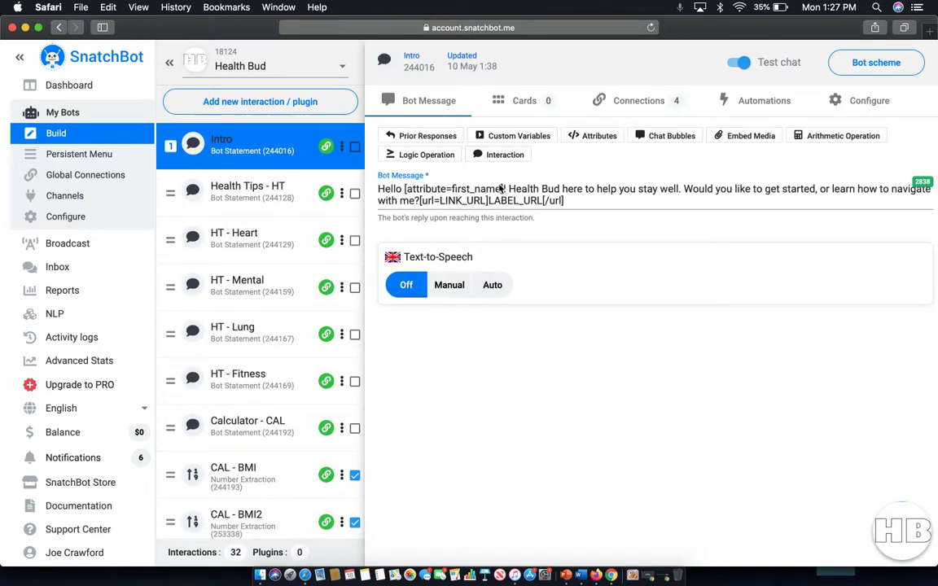
left_click(575, 199)
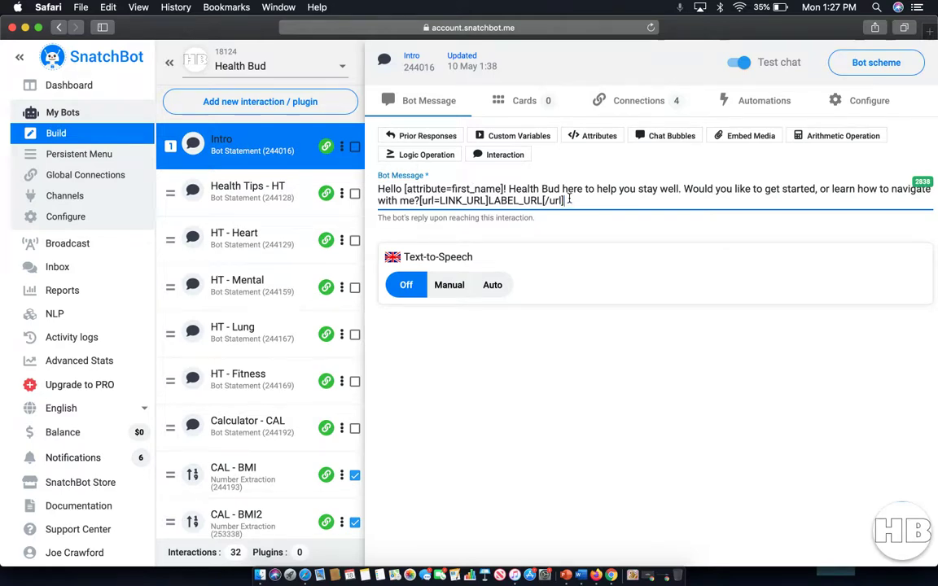
key("ctrl+Up")
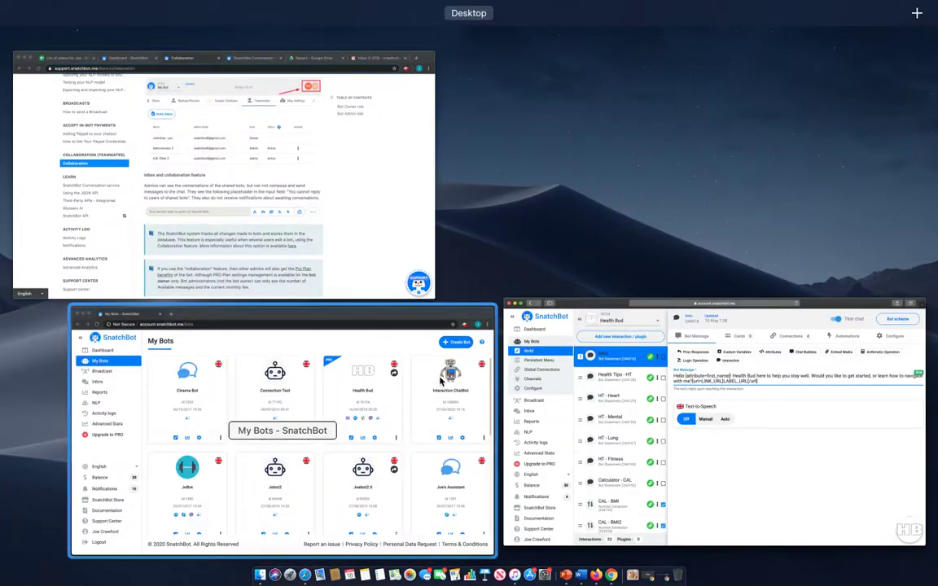
In Chrome, open Health Bud's Intro bot message, then check Safari's copy of the bot.
left_click(441, 381)
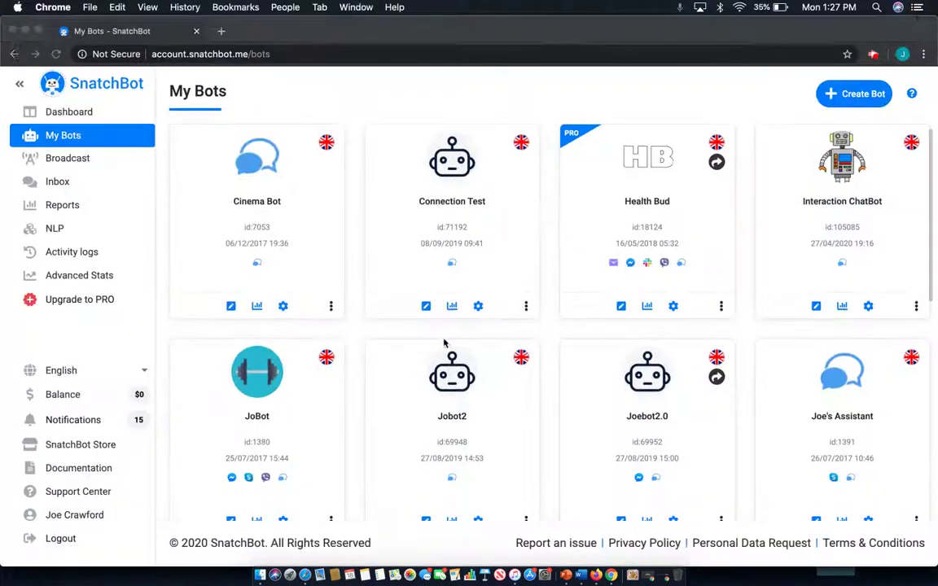
left_click(627, 202)
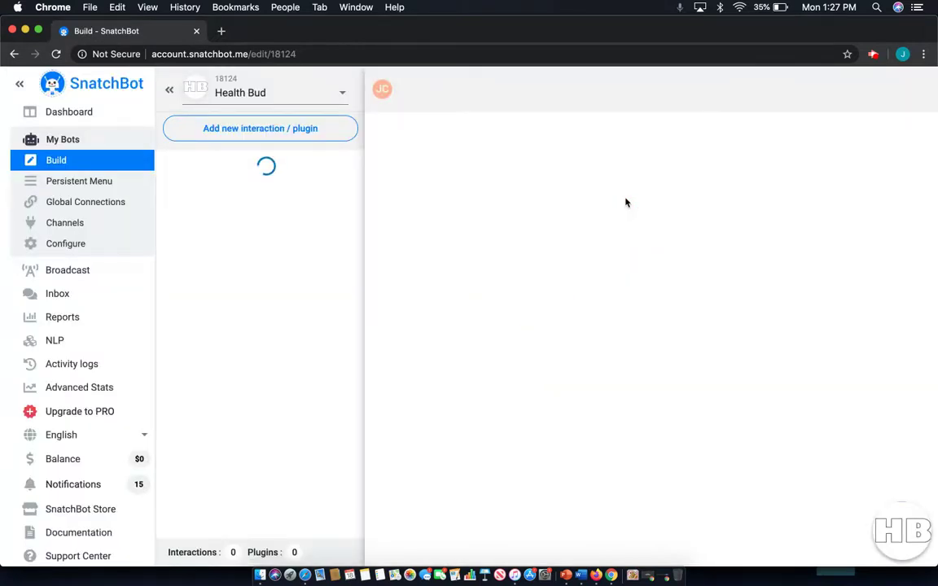
left_click(579, 229)
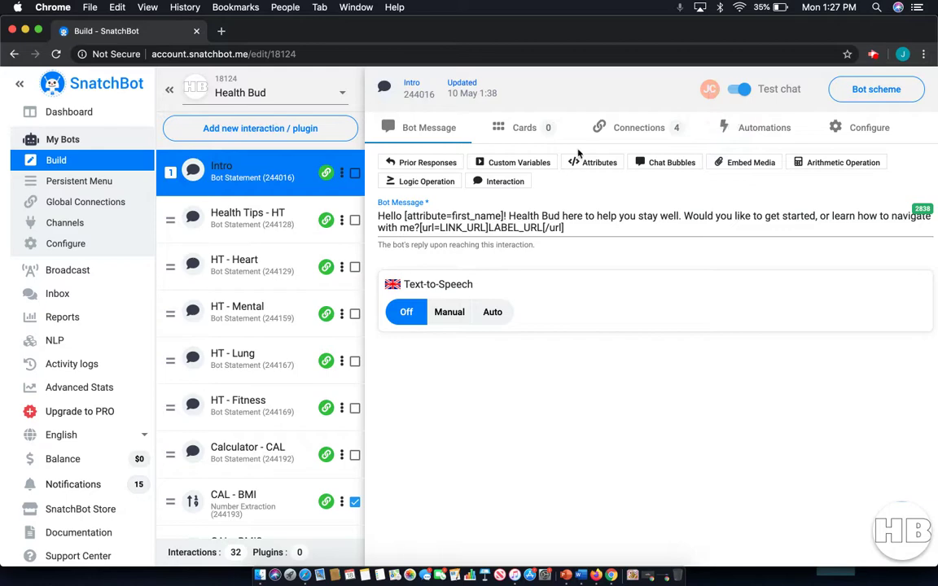
left_click(593, 215)
key("ctrl+Up")
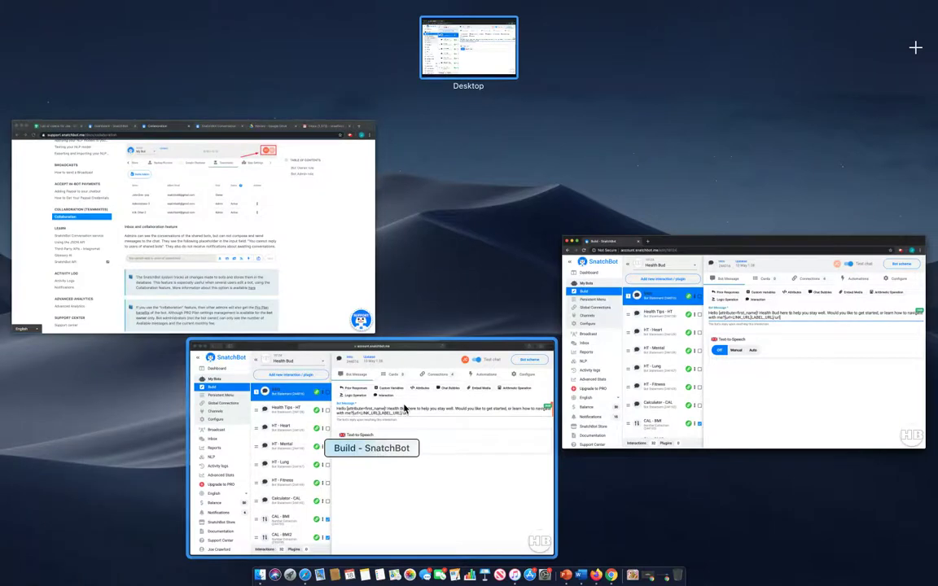
left_click(342, 407)
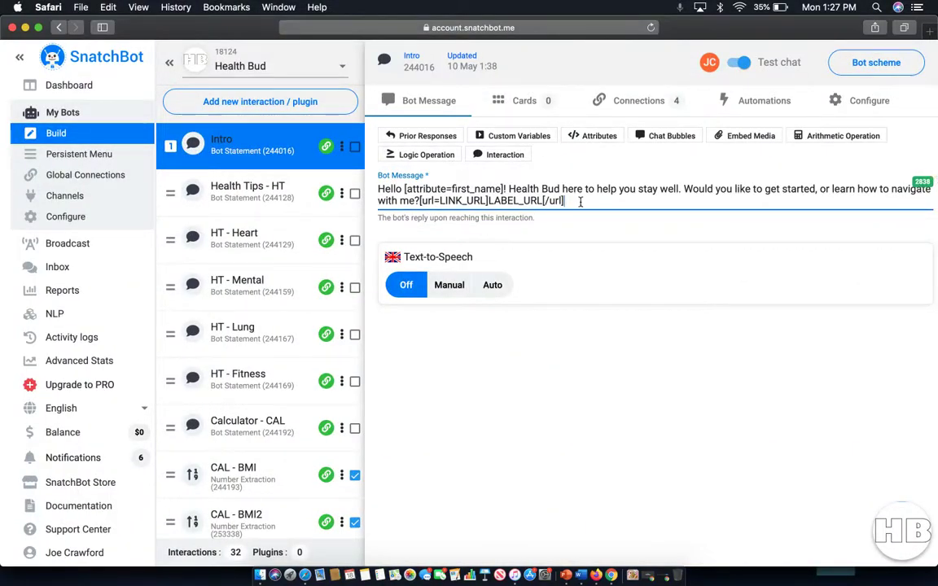
key("ctrl+Up")
left_click(387, 425)
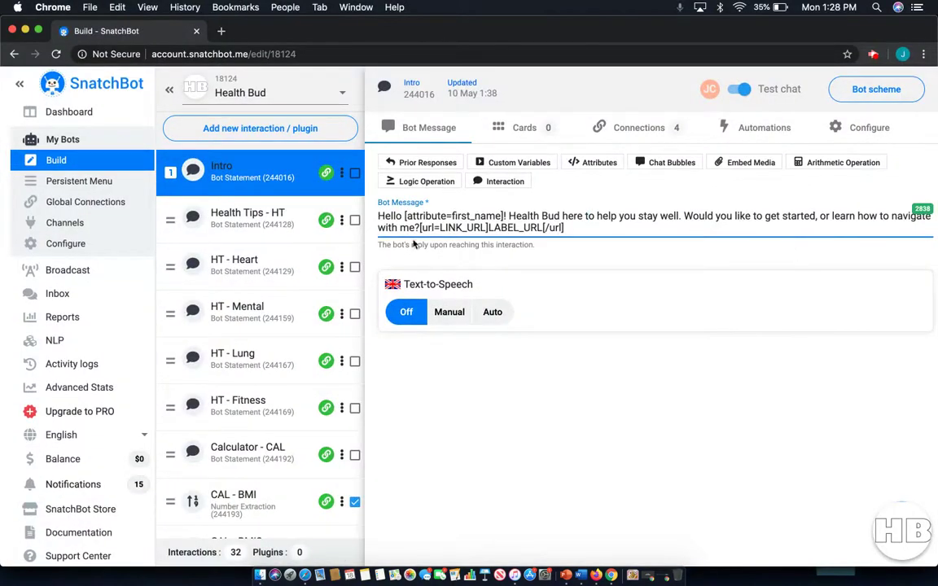
Open the Health Tips - HT message 'Anything in particular?' in both Chrome and Safari.
left_click(265, 218)
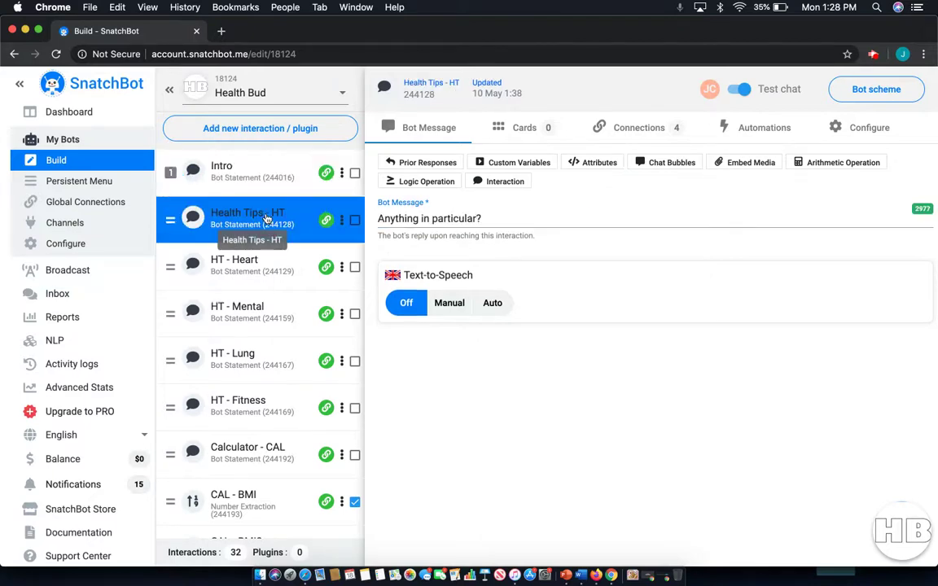
left_click(502, 220)
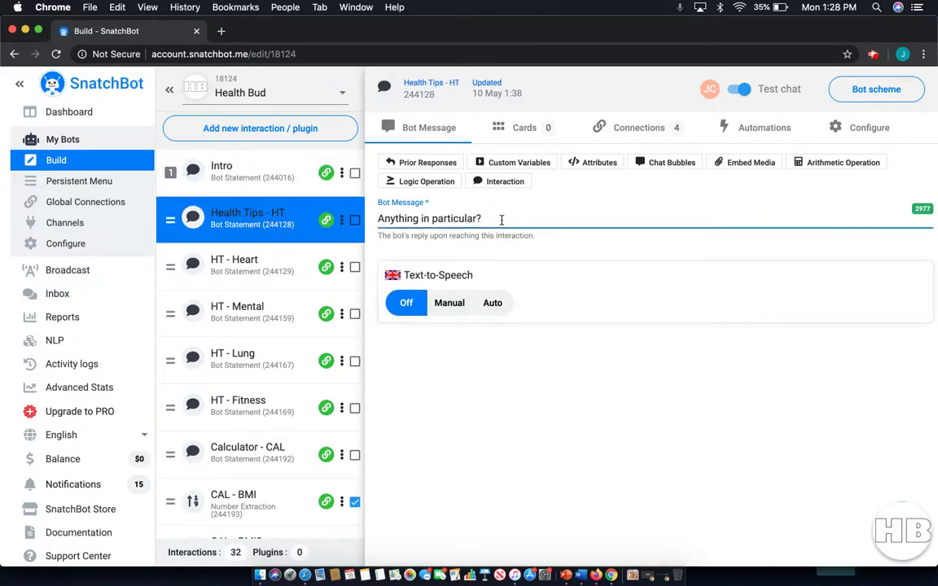
key("ctrl+Up")
left_click(352, 335)
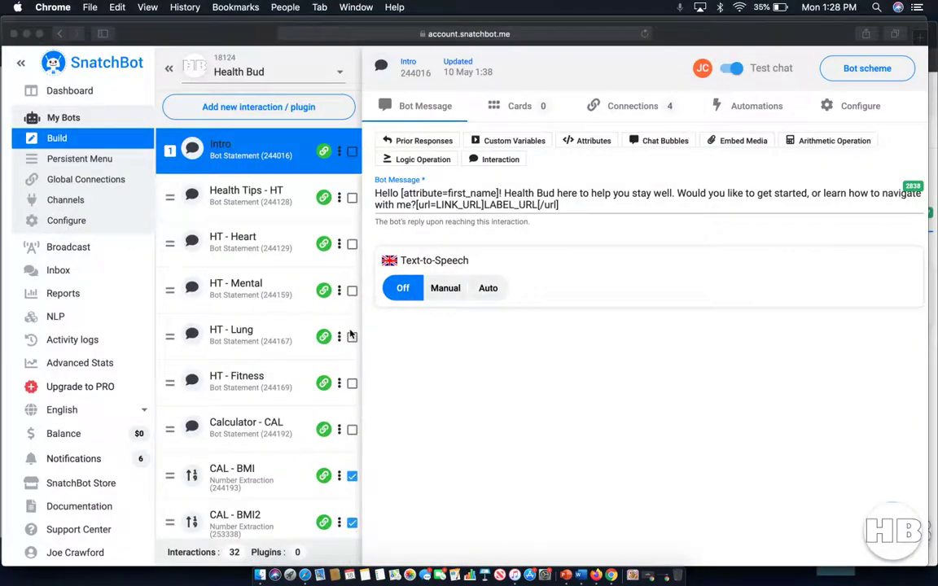
left_click(482, 191)
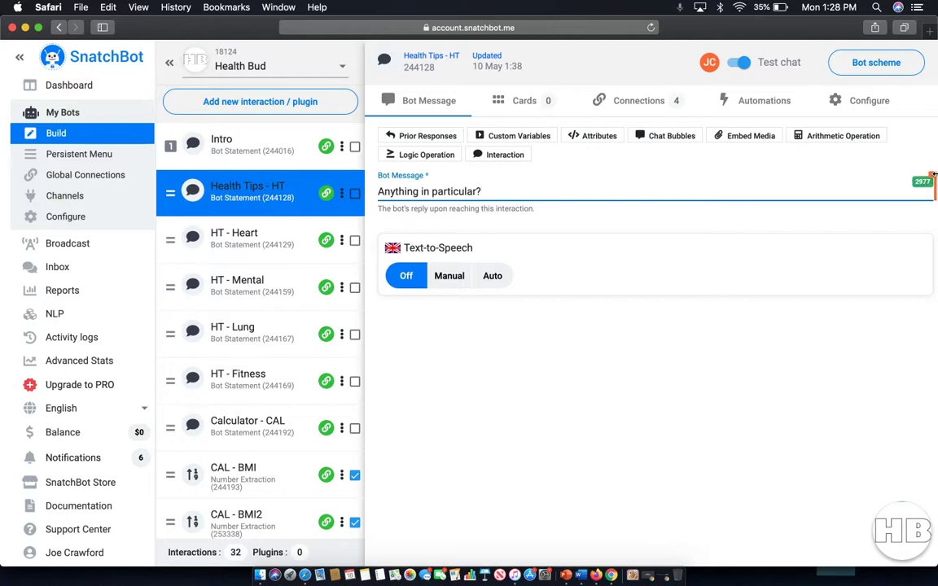
mouse_move(935, 177)
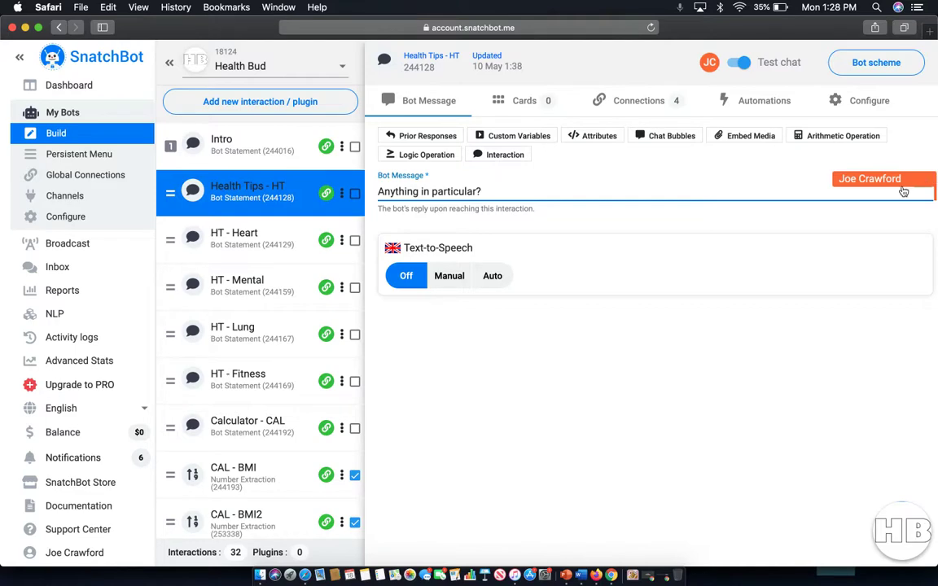
key("ctrl+Up")
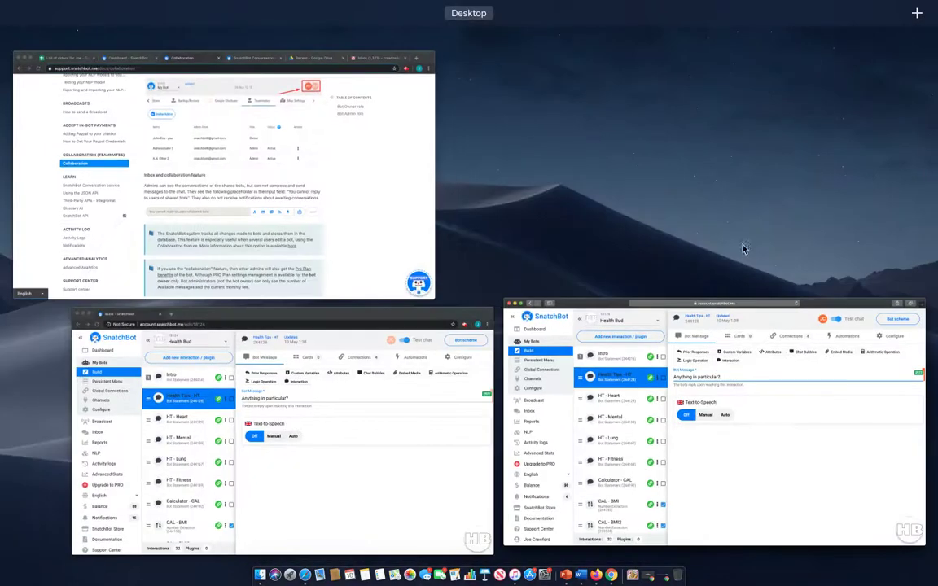
In the owner's Configure > Teammates, revoke the second admin's access to Health Bud.
left_click(408, 411)
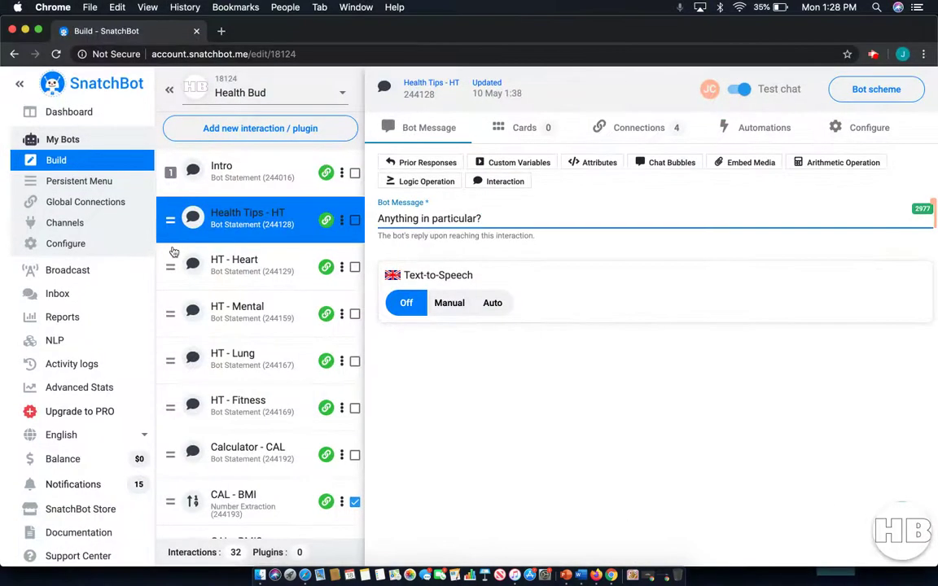
left_click(89, 245)
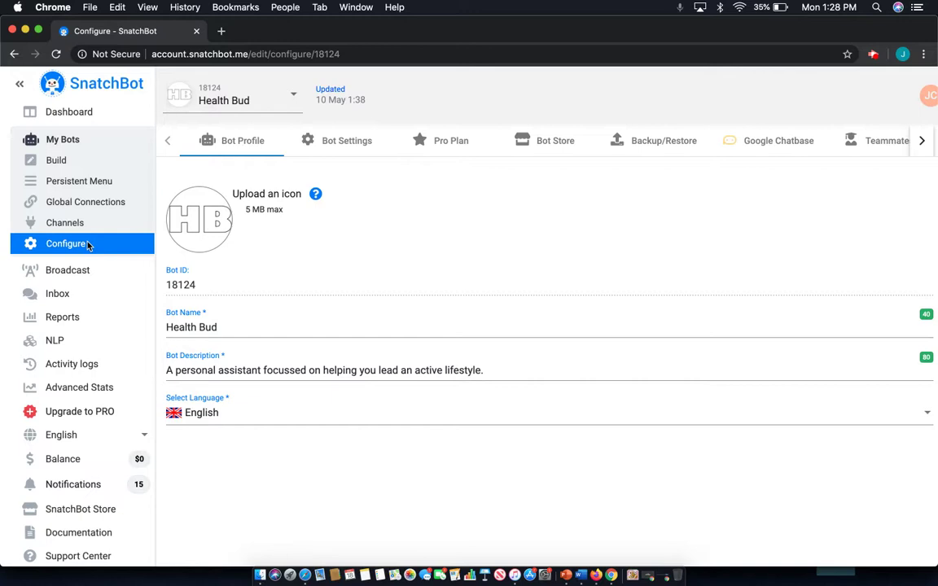
left_click(855, 140)
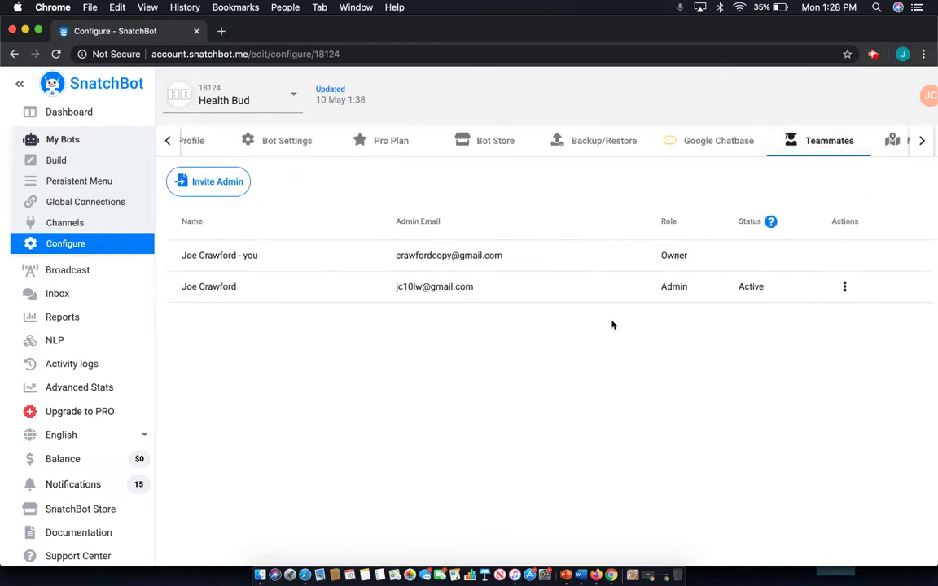
left_click(844, 287)
left_click(784, 329)
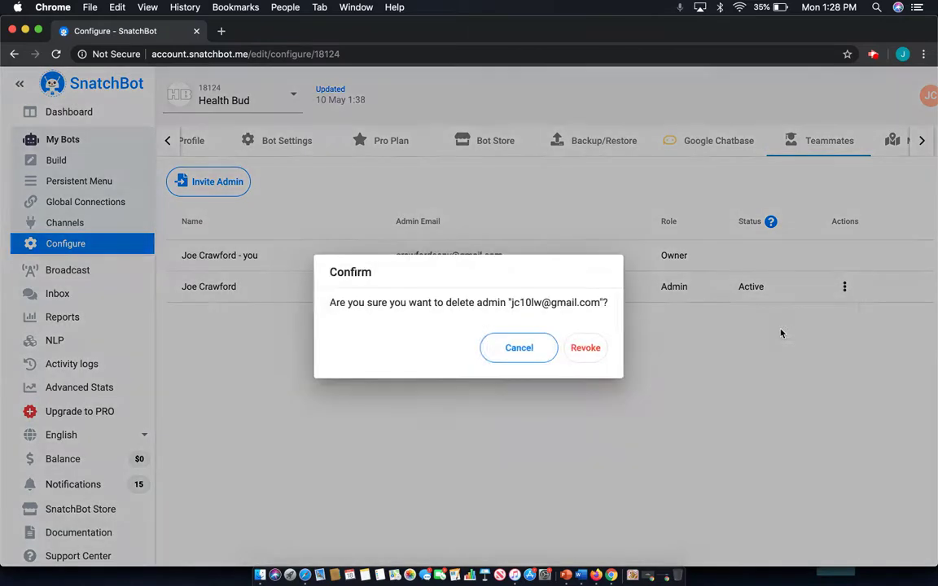
left_click(592, 351)
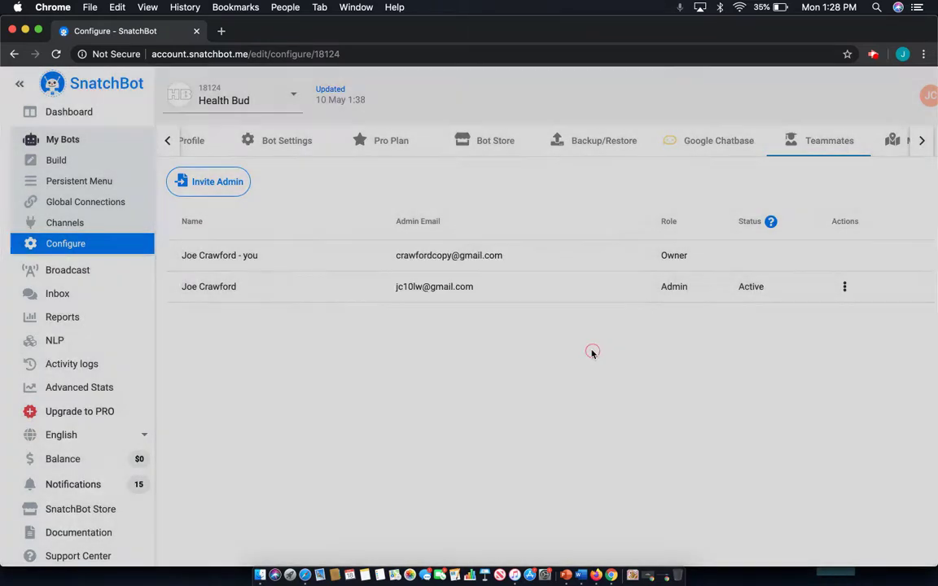
key("ctrl+Up")
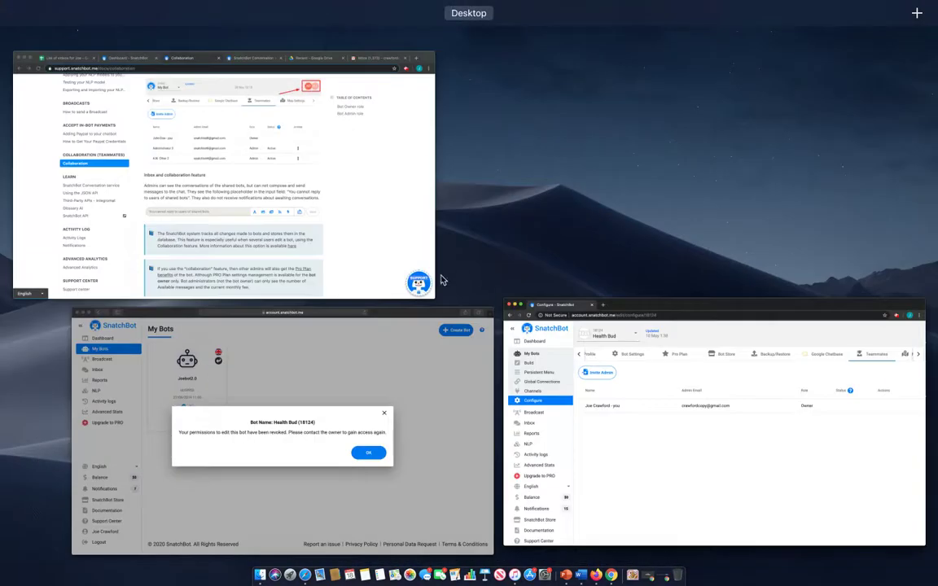
Dismiss the permissions-revoked notice in Safari, then return to Chrome's owner-only Teammates page.
left_click(465, 373)
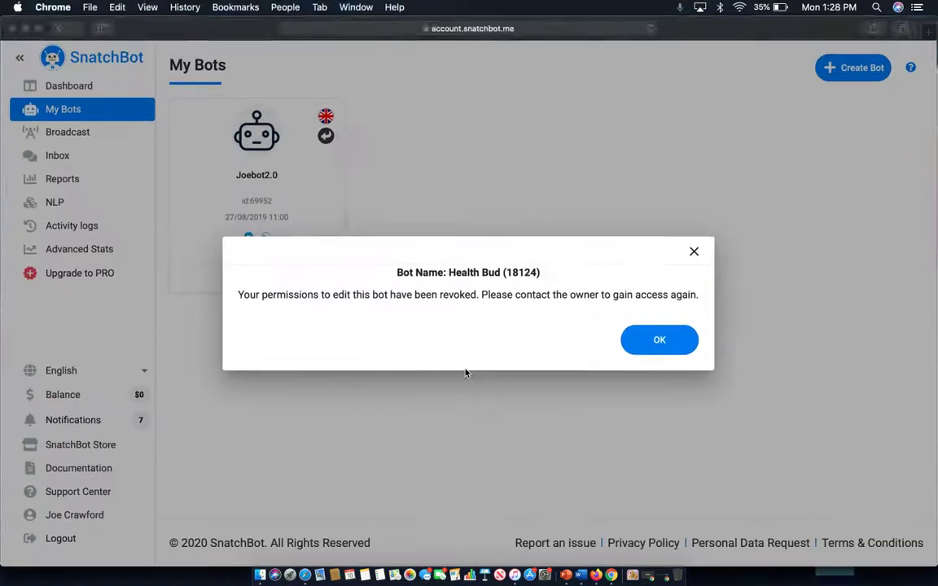
left_click(661, 341)
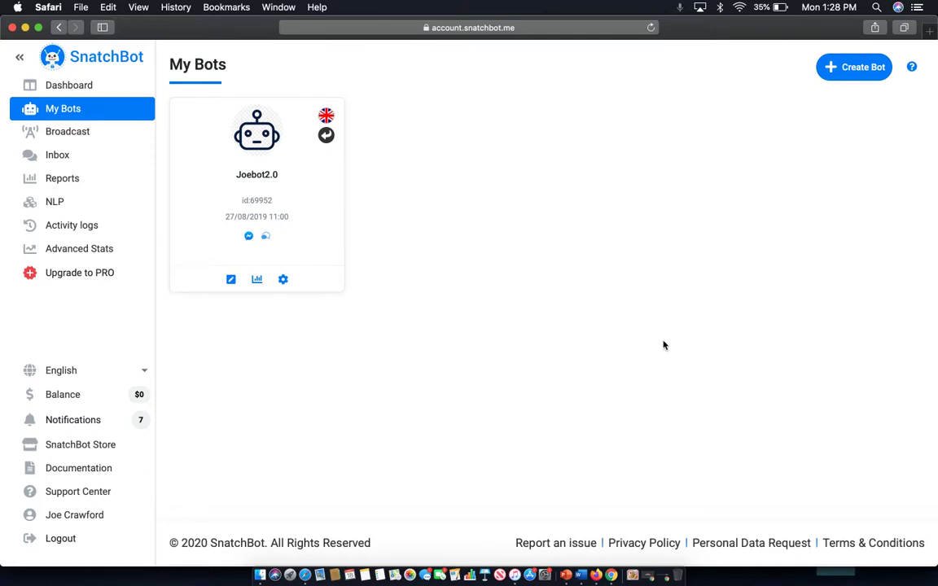
key("ctrl+Up")
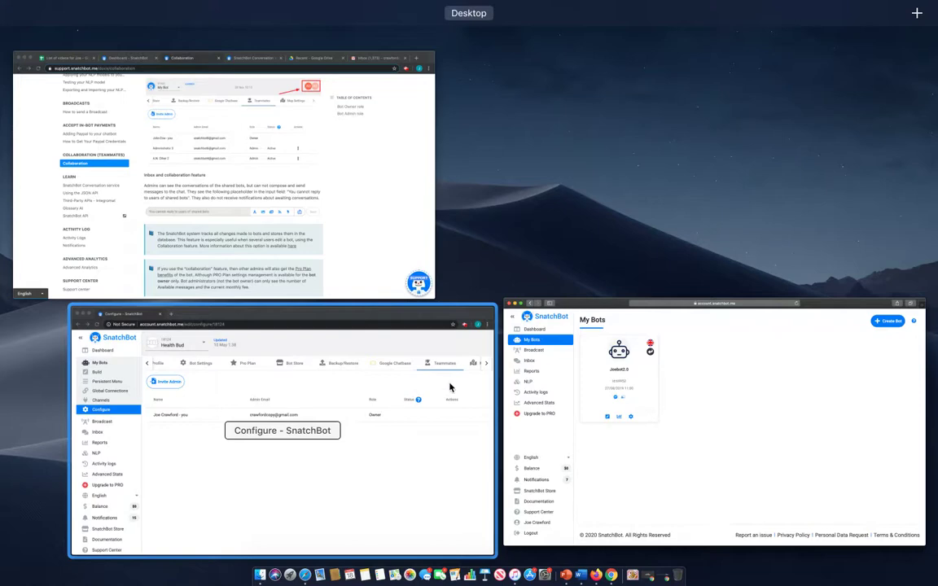
left_click(415, 391)
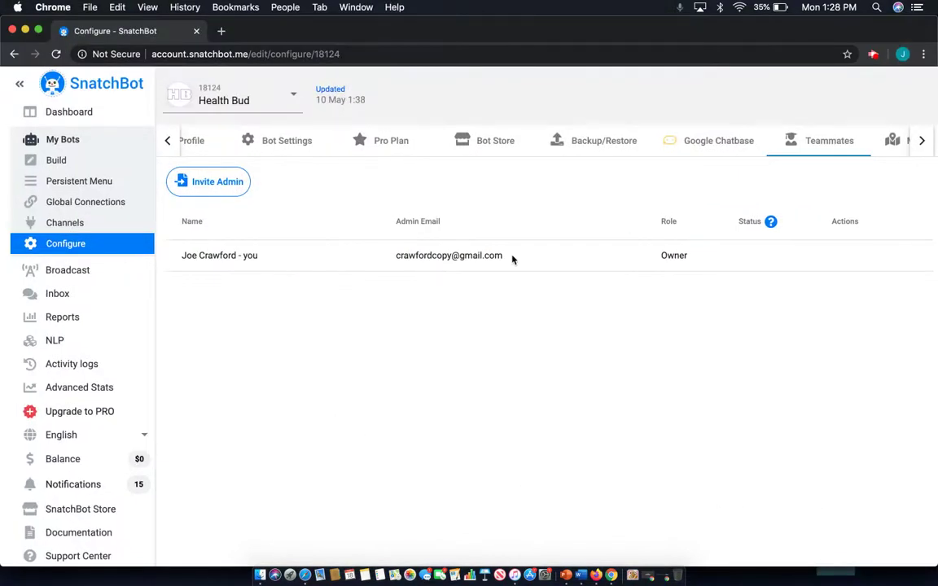